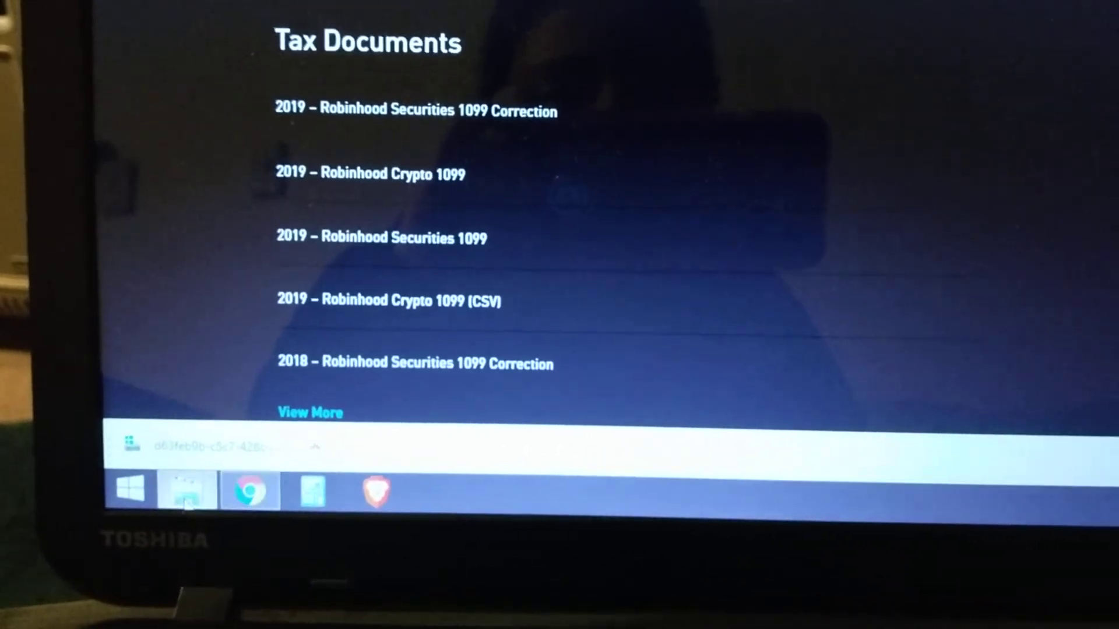
Bring up a File Explorer window over the Robinhood Tax Documents page.
left_click(186, 492)
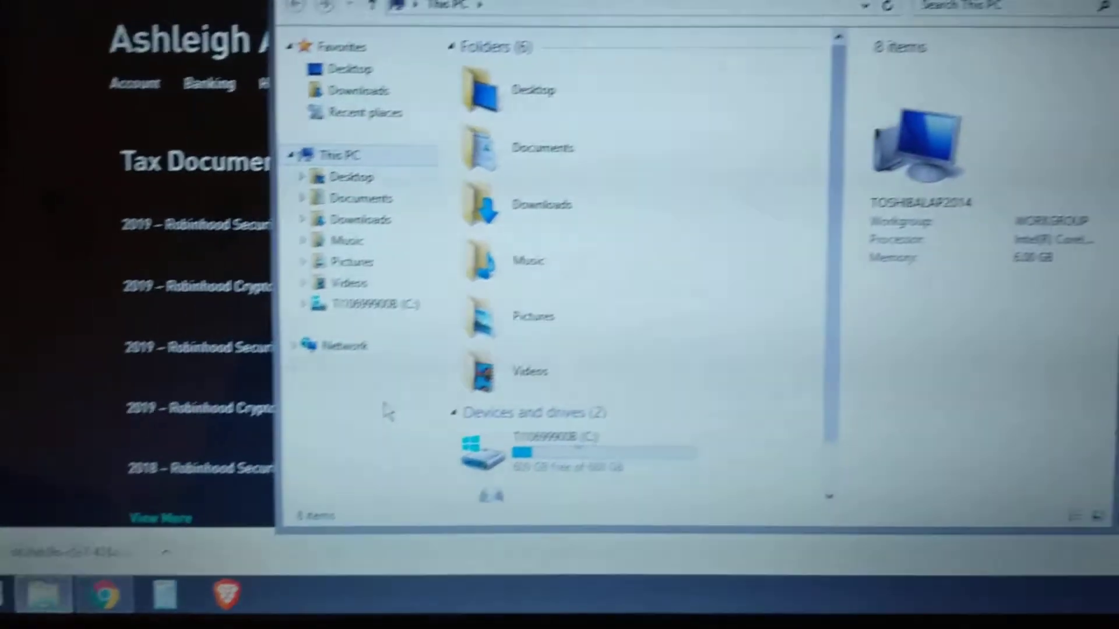
Show the Downloads folder listing the new d63feb9b… file among 73 items.
left_click(358, 219)
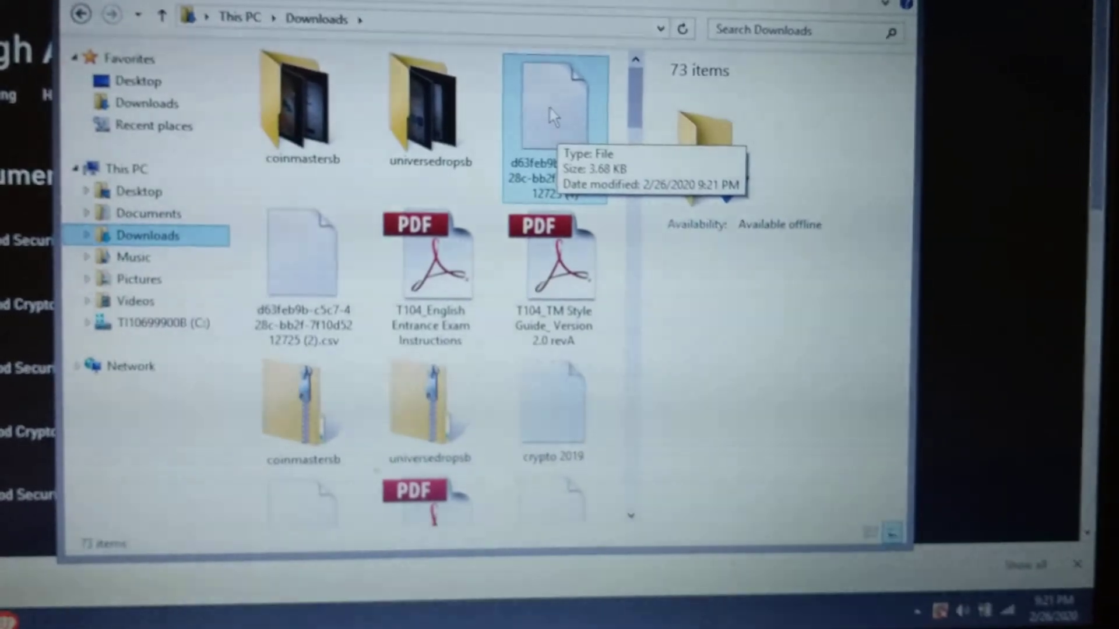
Rename the downloaded d63feb9b… file with a .csv extension, accepting the (3).csv name.
right_click(557, 98)
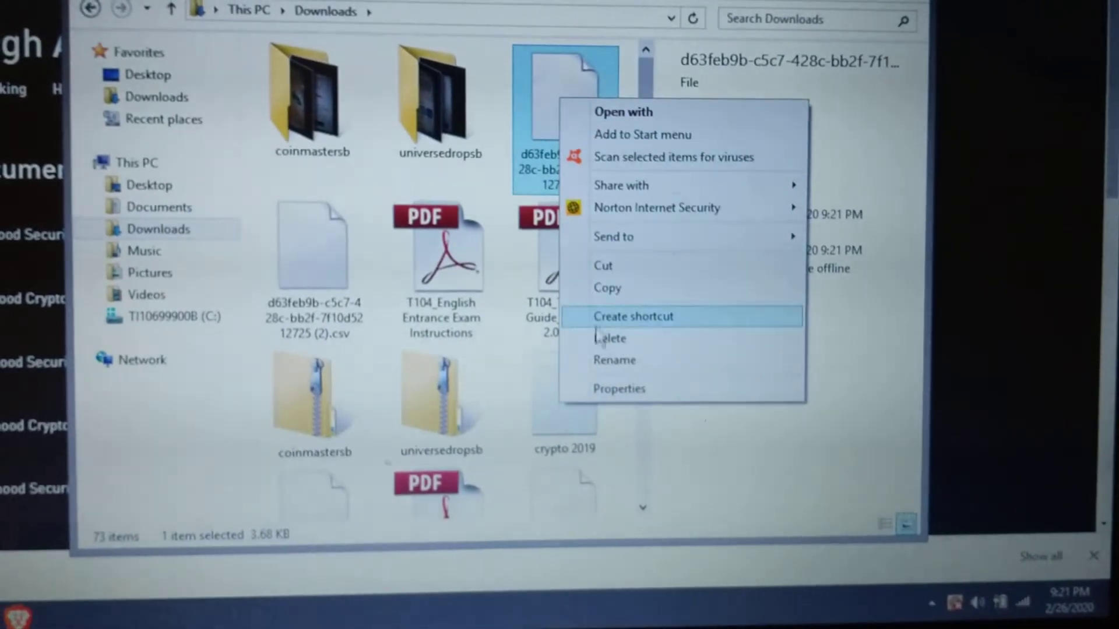
left_click(612, 360)
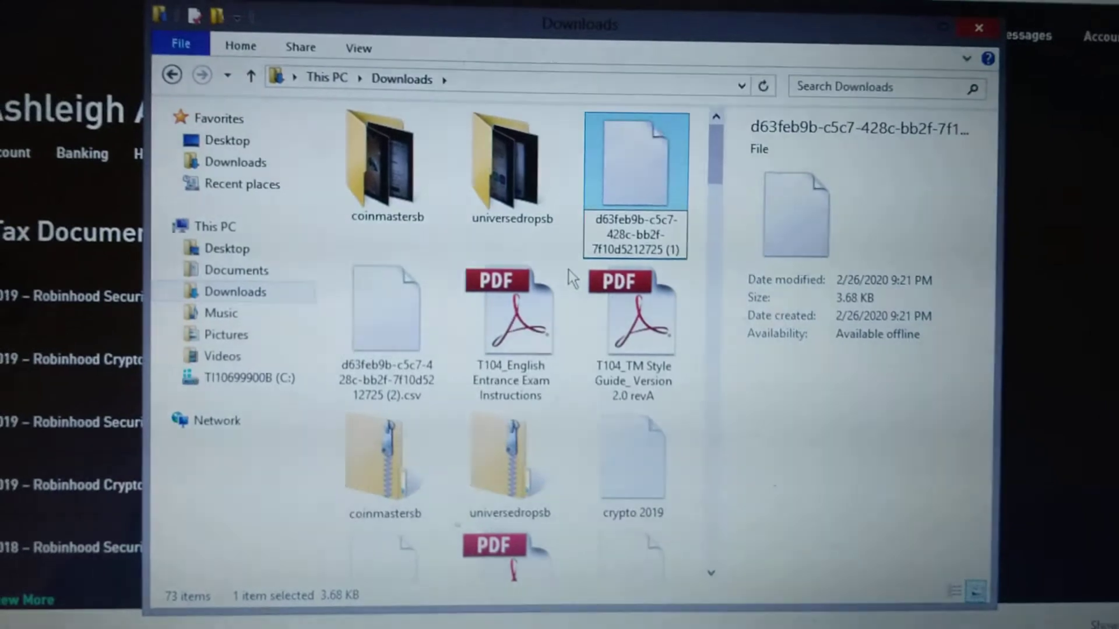
type(".c")
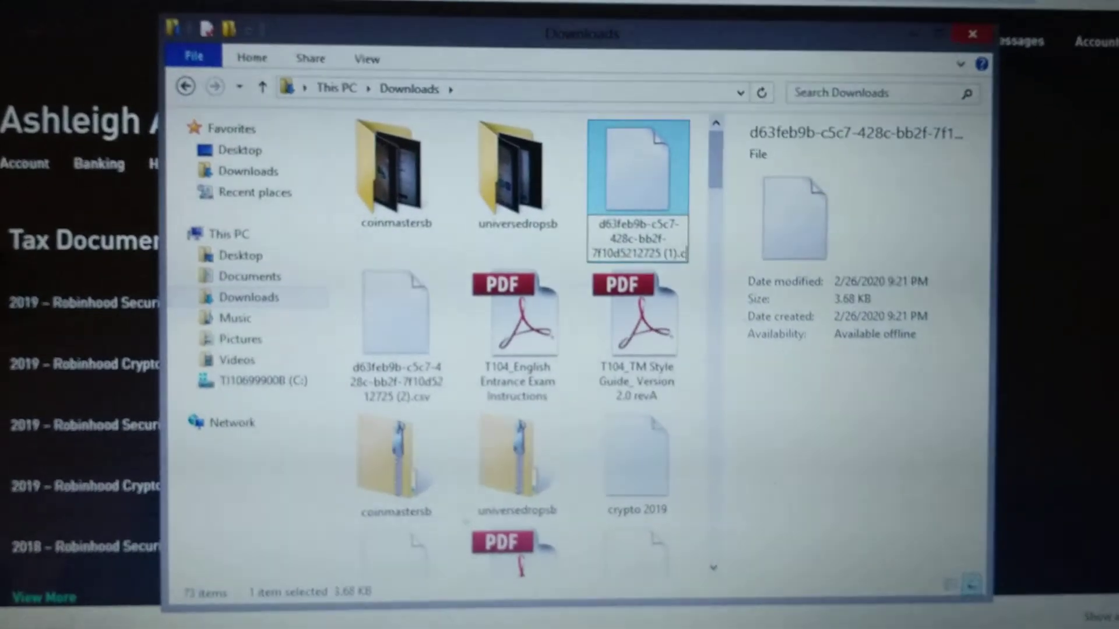
type("sv")
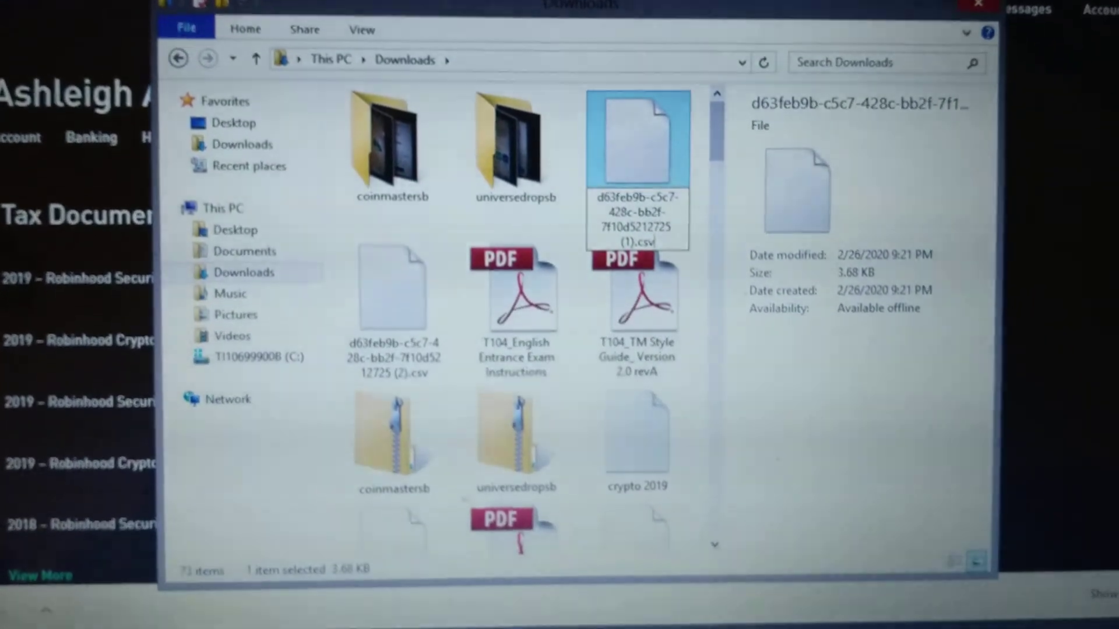
key("Return")
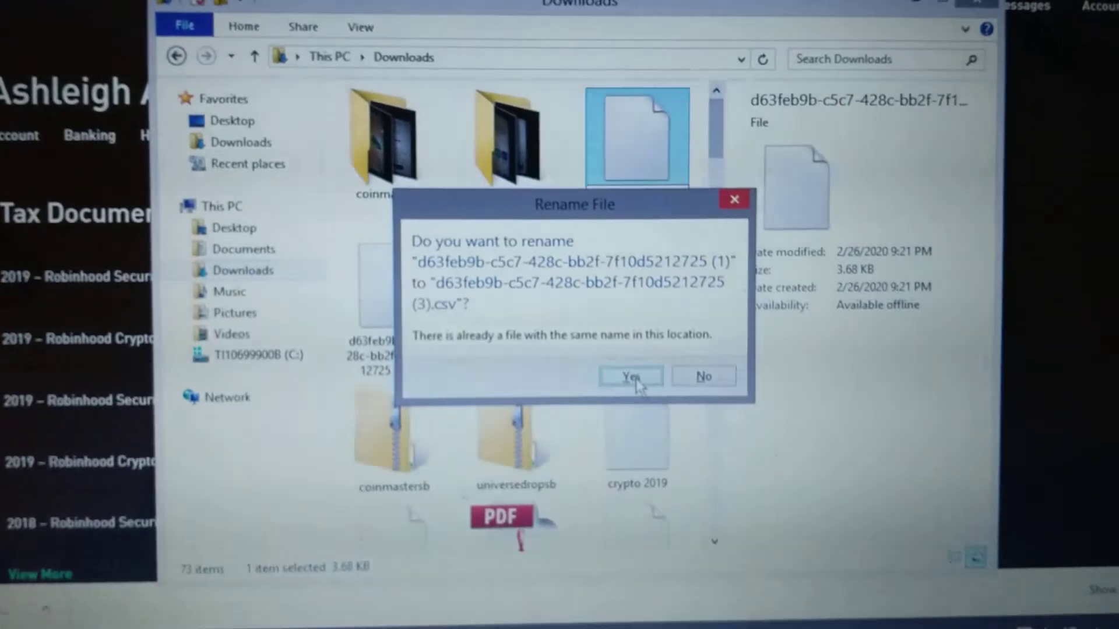
left_click(635, 378)
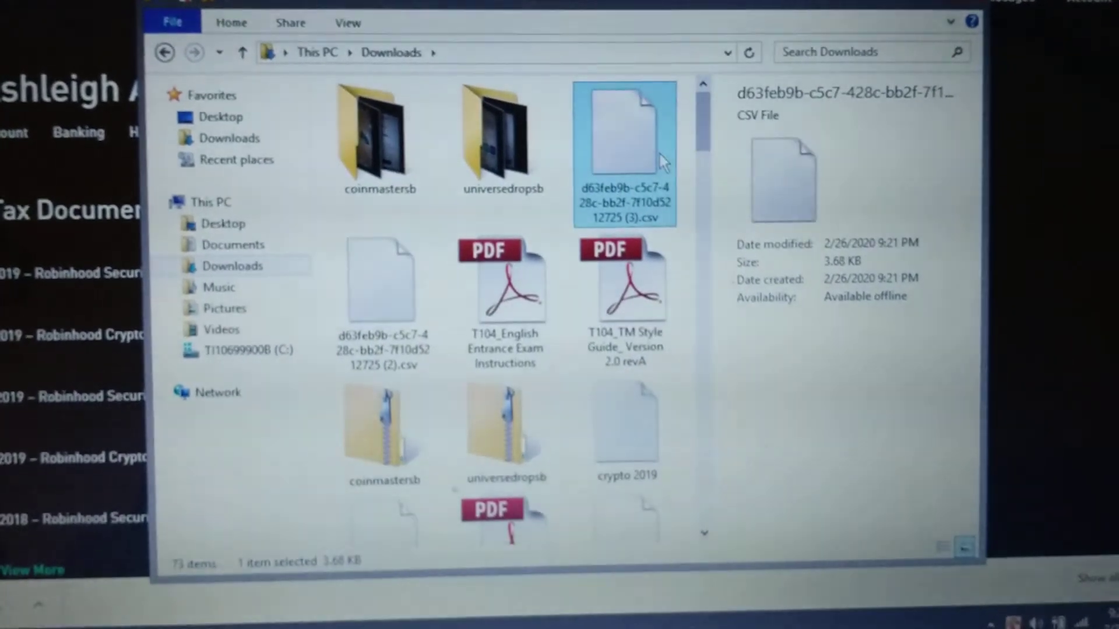